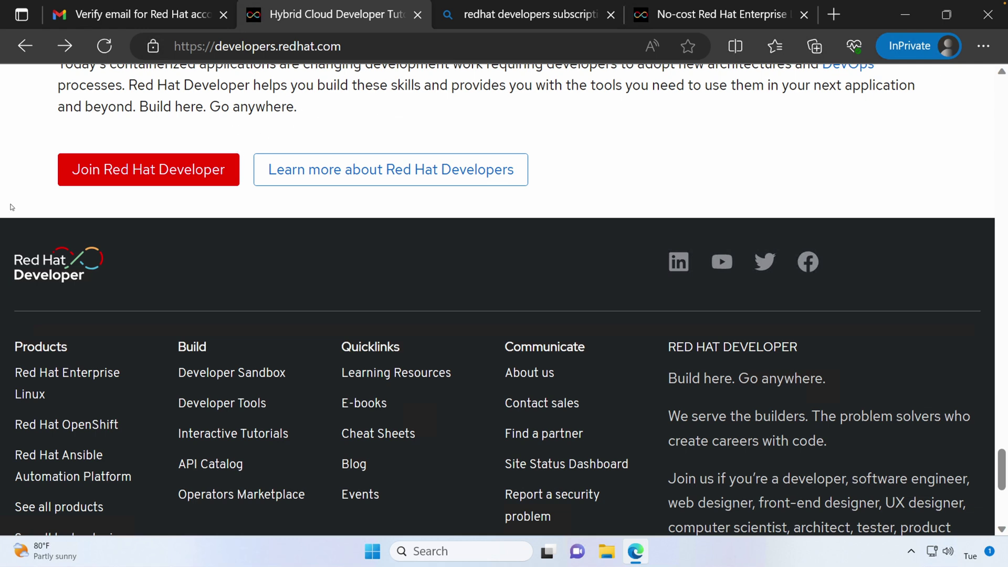
- Start the Join Red Hat Developer sign-up and look over the 'Register for a Red Hat account' form
{"action": "left_click", "coordinate": [102, 182]}
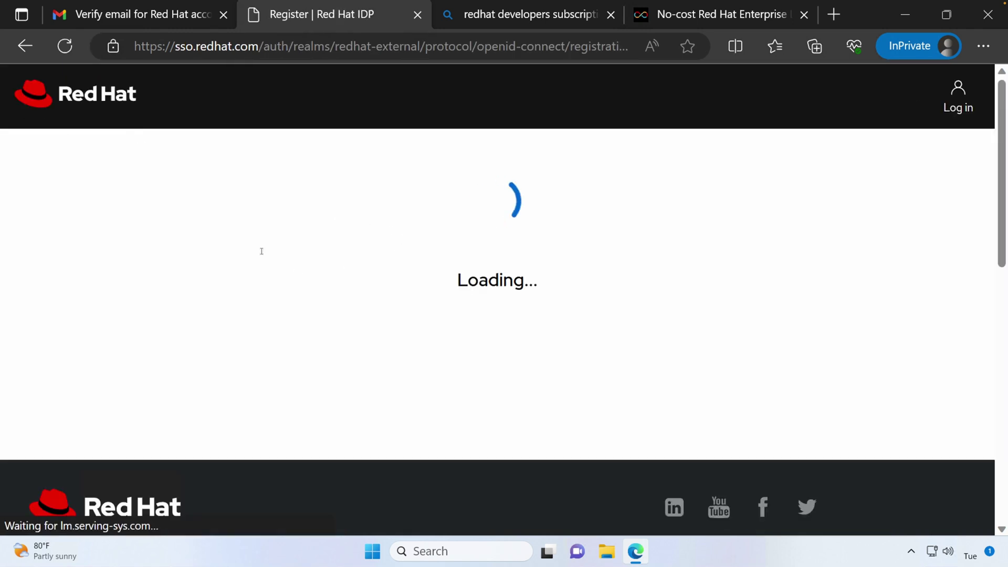
{"action": "scroll", "coordinate": [250, 376], "scroll_direction": "down", "scroll_amount": 5}
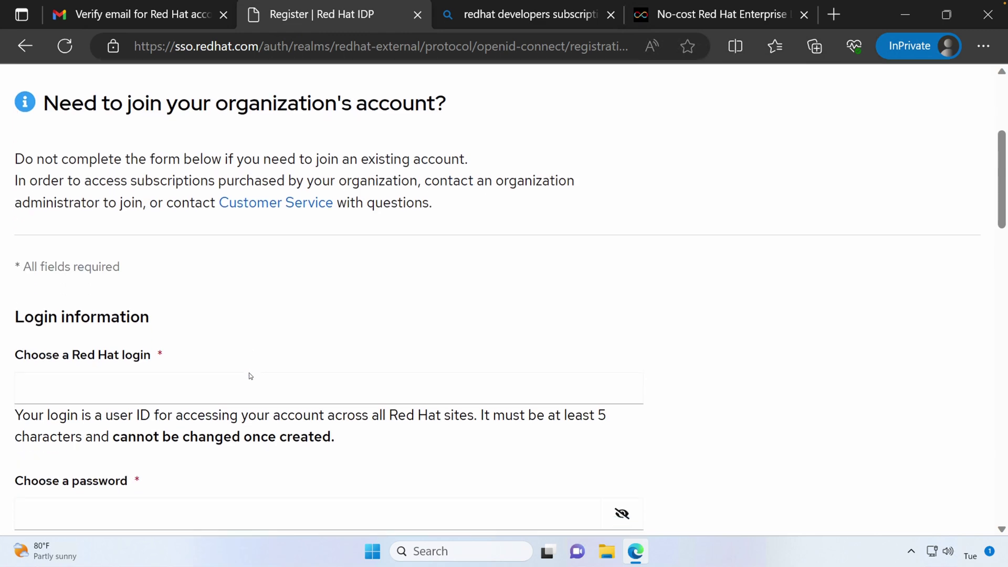
{"action": "scroll", "coordinate": [251, 376], "scroll_direction": "up", "scroll_amount": 1}
{"action": "scroll", "coordinate": [251, 376], "scroll_direction": "down", "scroll_amount": 15}
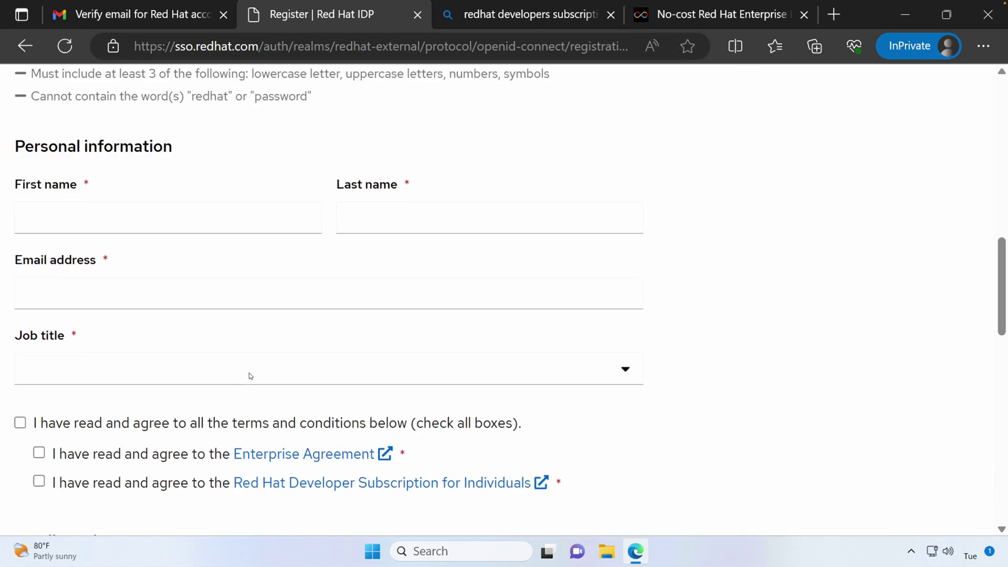
{"action": "scroll", "coordinate": [250, 376], "scroll_direction": "up", "scroll_amount": 4}
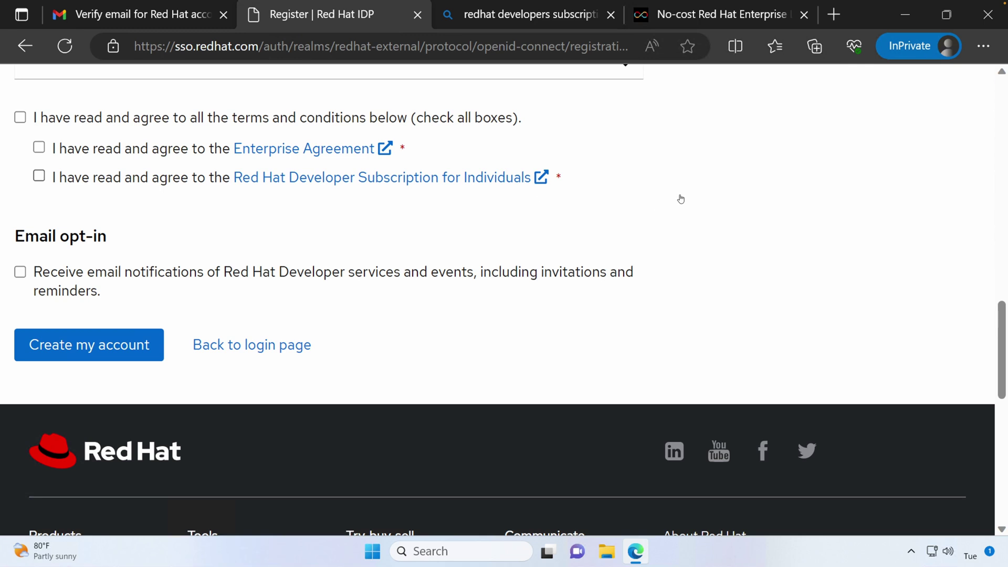
{"action": "scroll", "coordinate": [681, 199], "scroll_direction": "up", "scroll_amount": 15}
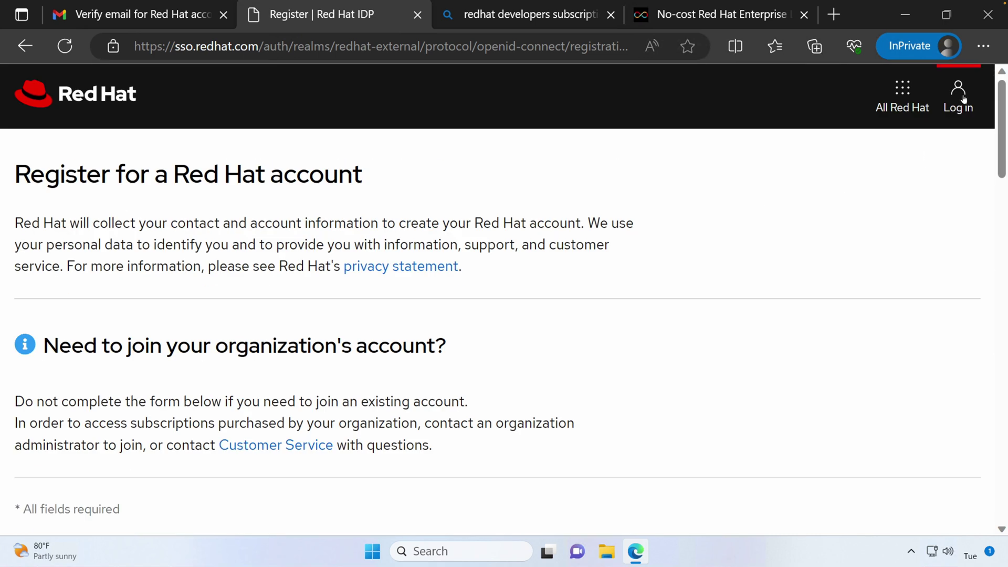
- Log in to the Red Hat account and go to Subscriptions from the account menu
{"action": "left_click", "coordinate": [962, 100]}
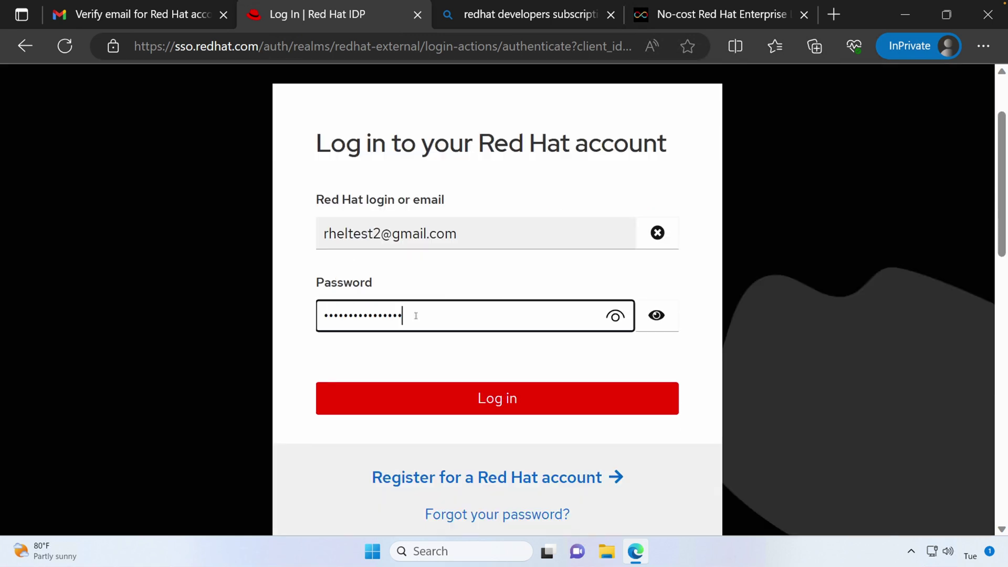
{"action": "left_click", "coordinate": [504, 398]}
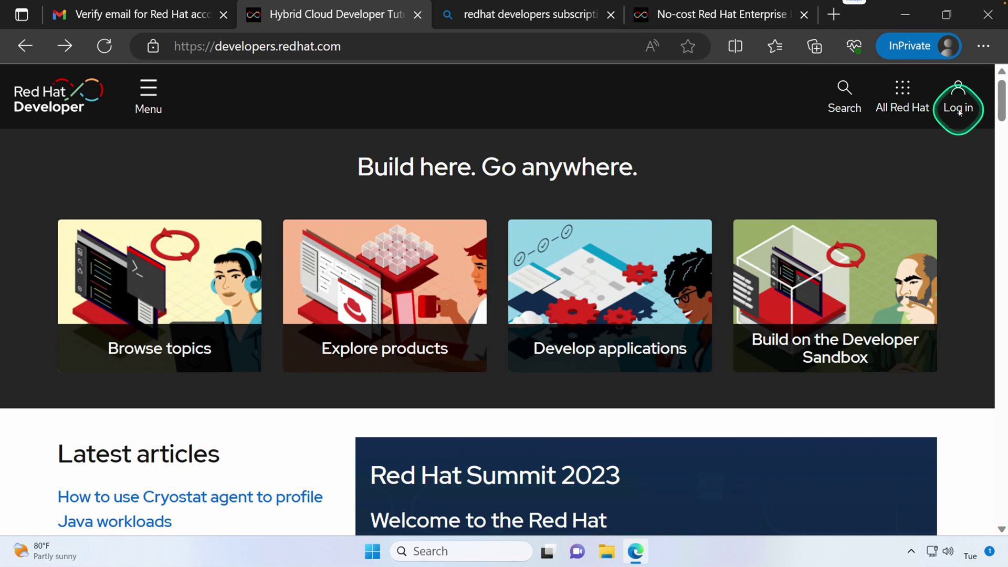
{"action": "left_click", "coordinate": [958, 108]}
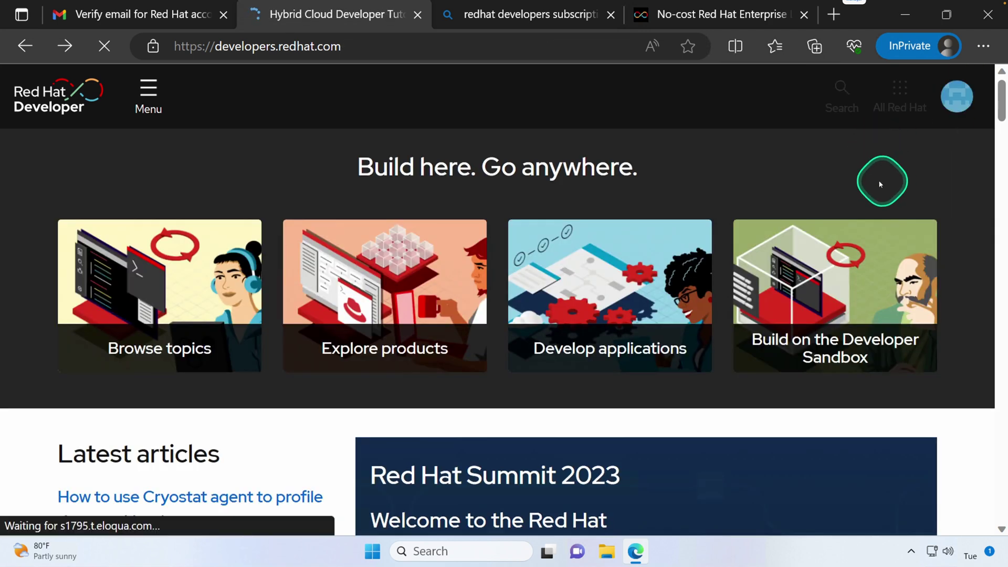
{"action": "left_click", "coordinate": [962, 100]}
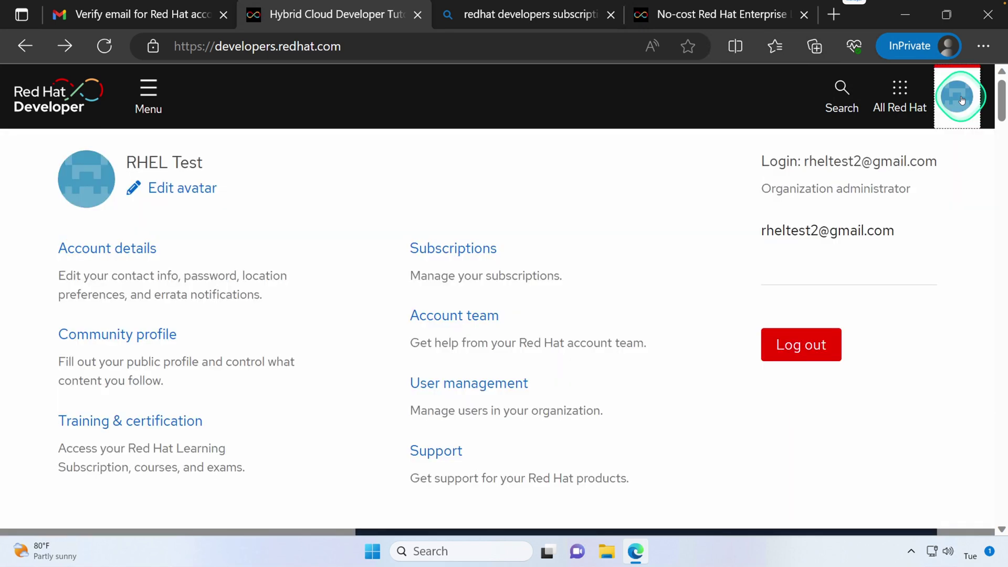
{"action": "left_click", "coordinate": [439, 256]}
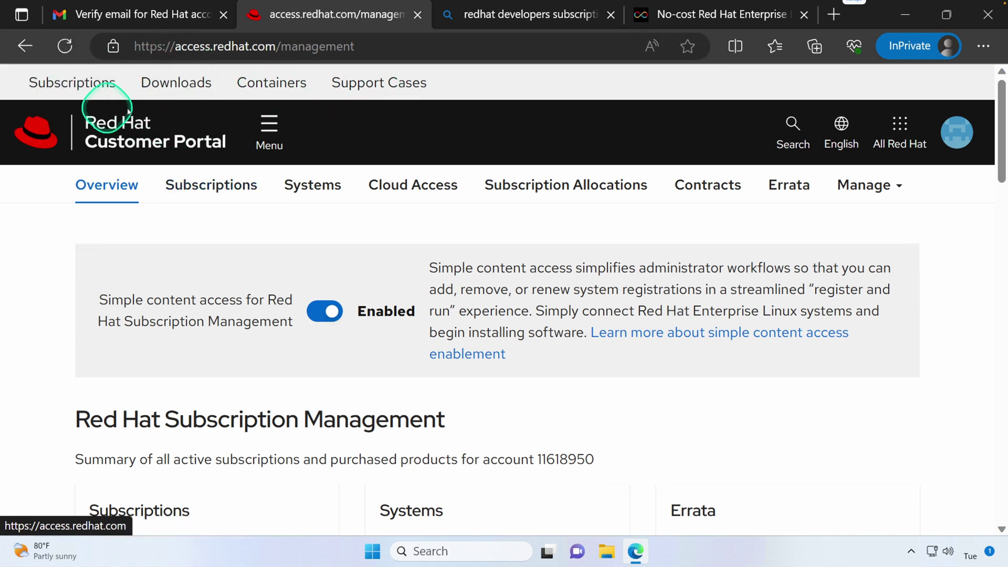
- List Active Subscriptions: Red Hat Developer Subscription for Individuals and Red Hat Beta Access
{"action": "left_click", "coordinate": [72, 92]}
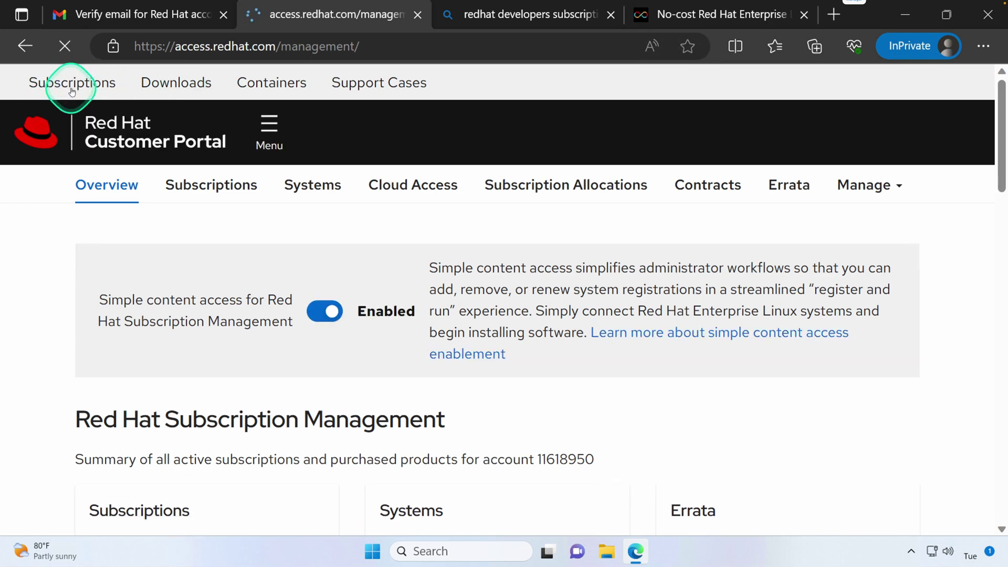
{"action": "scroll", "coordinate": [299, 231], "scroll_direction": "down", "scroll_amount": 2}
{"action": "scroll", "coordinate": [298, 230], "scroll_direction": "down", "scroll_amount": 1}
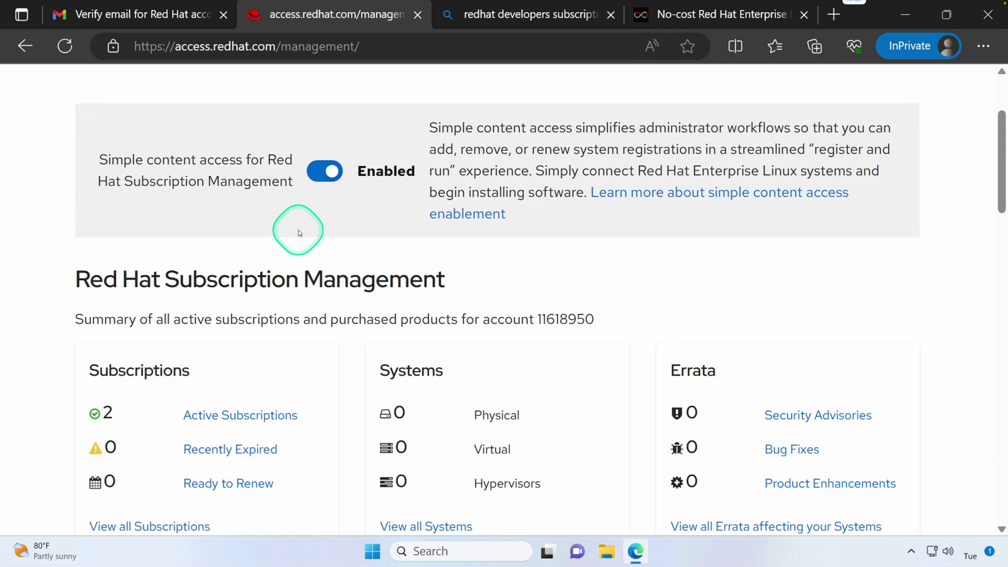
{"action": "scroll", "coordinate": [298, 230], "scroll_direction": "down", "scroll_amount": 6}
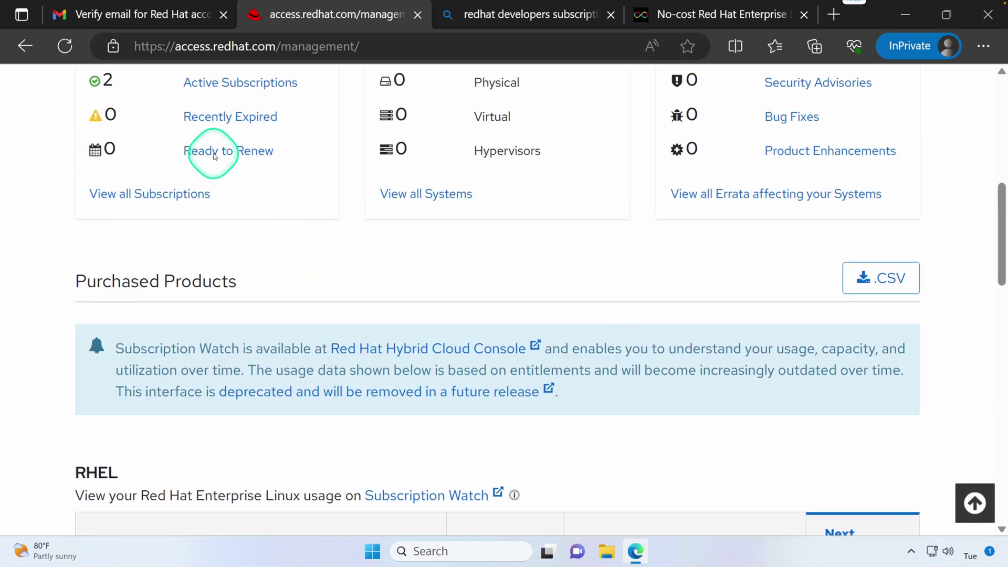
{"action": "scroll", "coordinate": [208, 153], "scroll_direction": "up", "scroll_amount": 1}
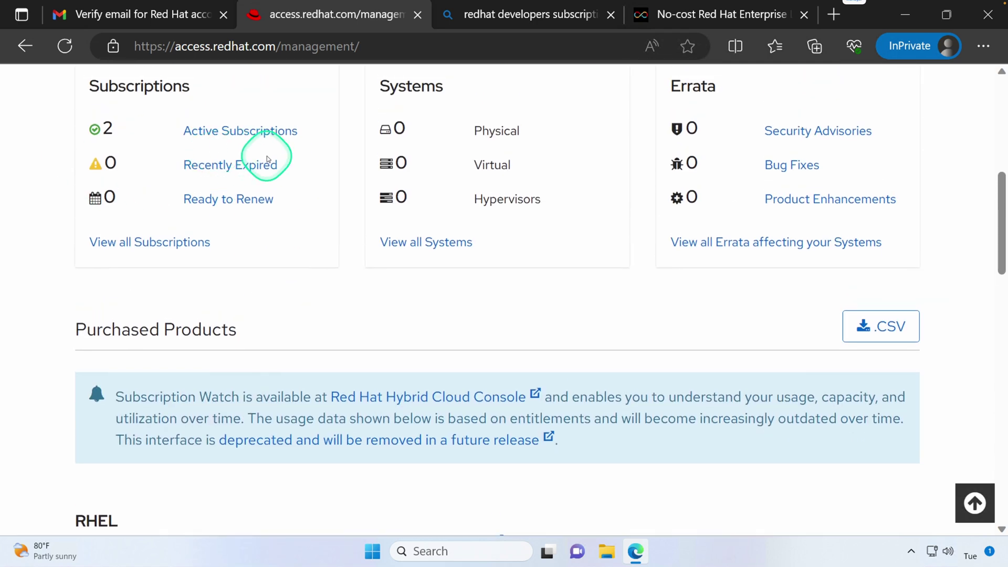
{"action": "left_click", "coordinate": [216, 129]}
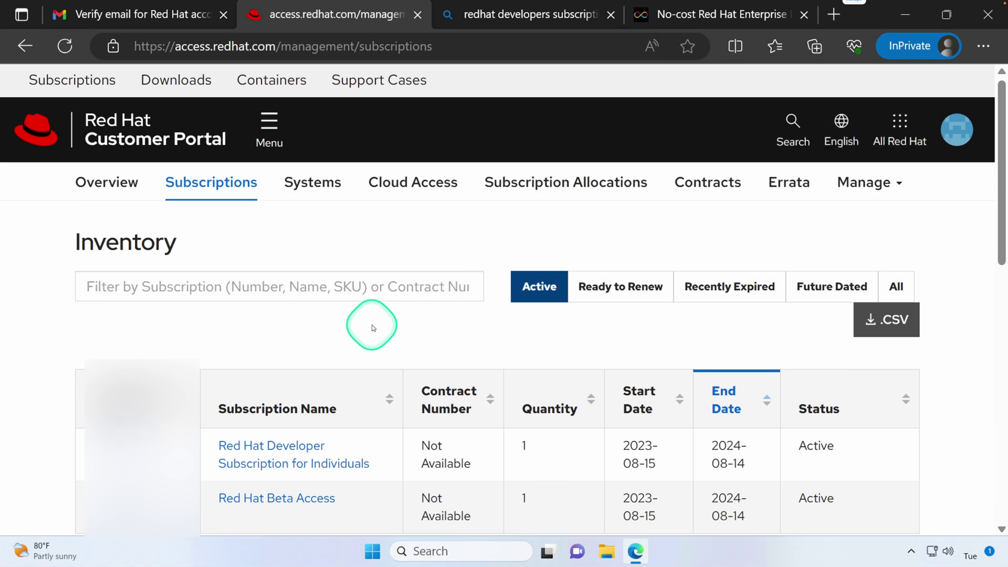
{"action": "scroll", "coordinate": [381, 330], "scroll_direction": "down", "scroll_amount": 1}
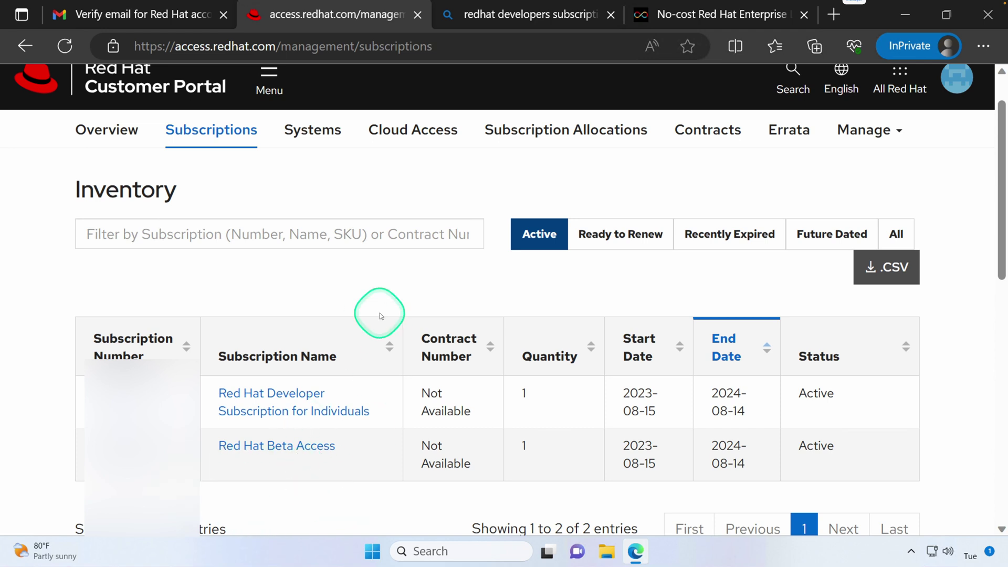
- Check the Systems tab, which shows no registered systems, then the empty Contracts tab
{"action": "left_click", "coordinate": [321, 140]}
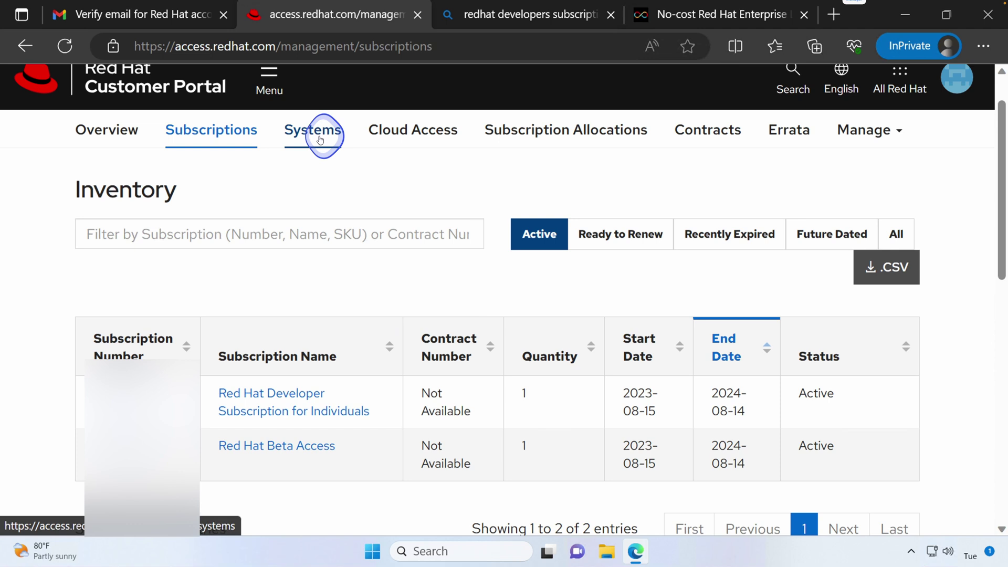
{"action": "scroll", "coordinate": [535, 257], "scroll_direction": "down", "scroll_amount": 1}
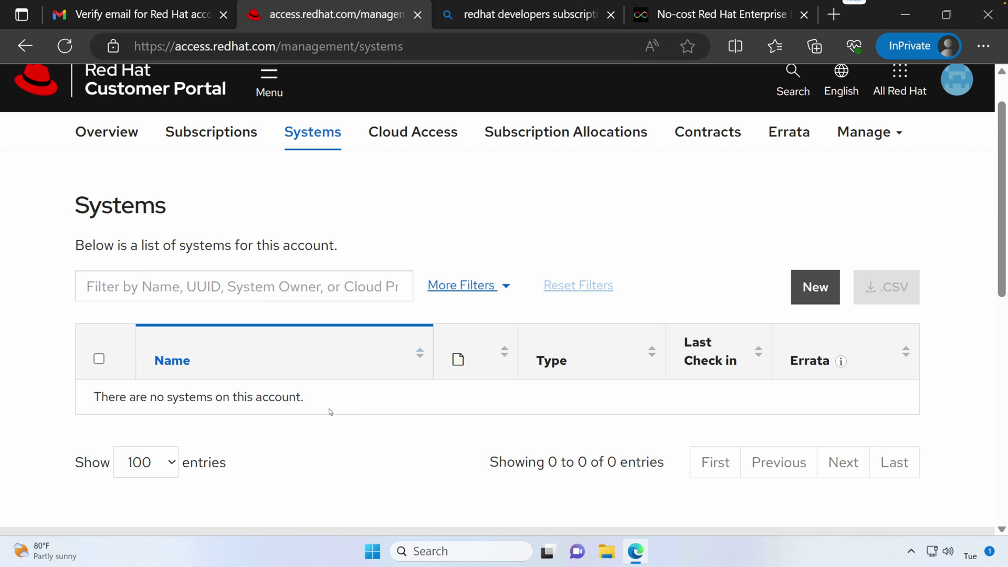
{"action": "left_click", "coordinate": [257, 398]}
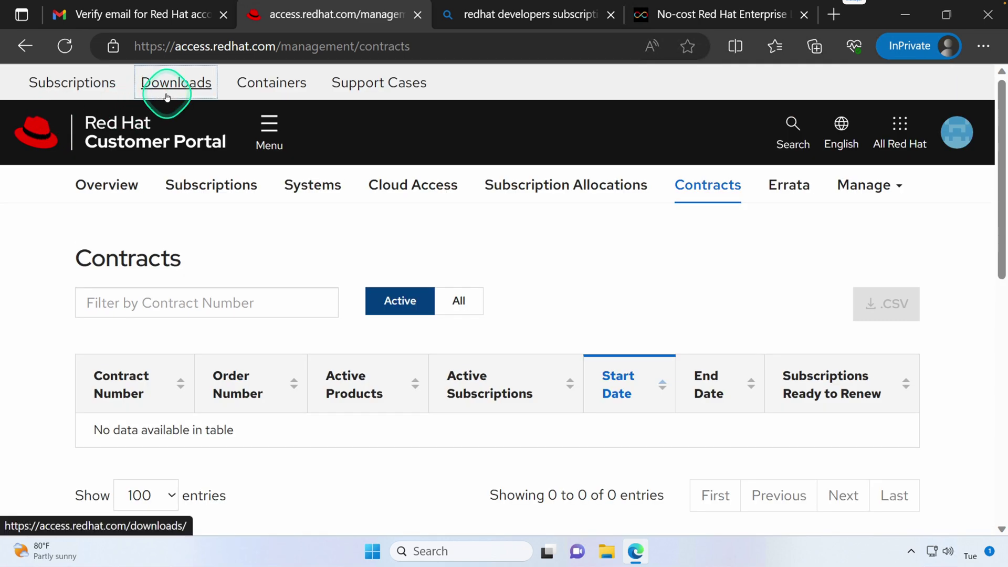
- Go from Product Downloads to the Red Hat Enterprise Linux Popular Downloads page
{"action": "left_click", "coordinate": [167, 89]}
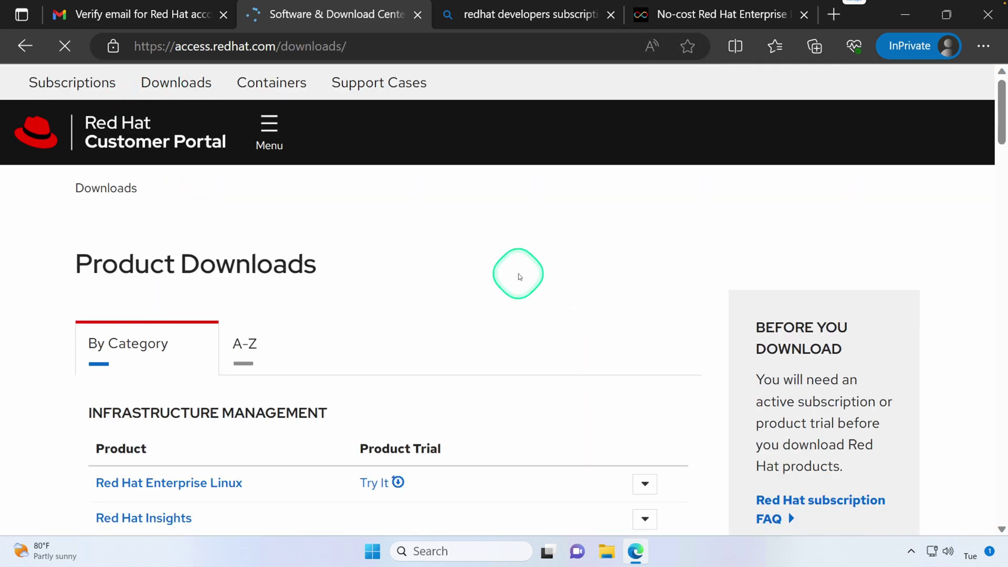
{"action": "scroll", "coordinate": [443, 255], "scroll_direction": "down", "scroll_amount": 3}
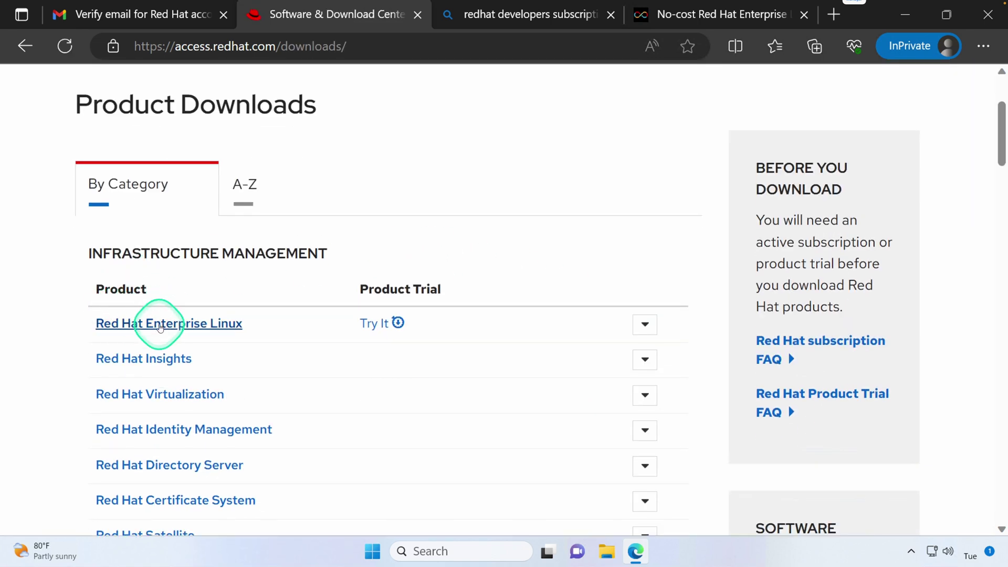
{"action": "scroll", "coordinate": [315, 300], "scroll_direction": "down", "scroll_amount": 3}
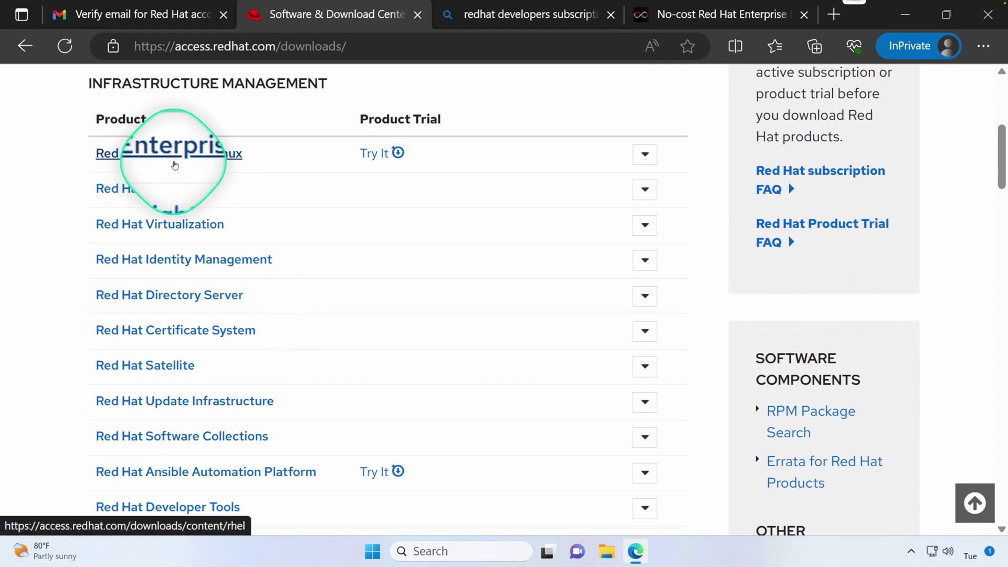
{"action": "left_click", "coordinate": [177, 159]}
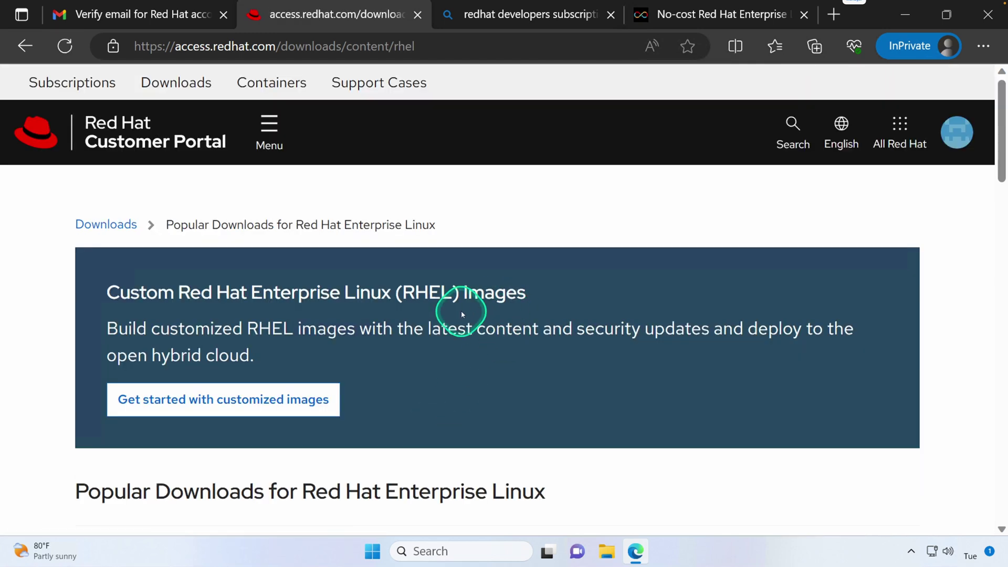
{"action": "scroll", "coordinate": [461, 313], "scroll_direction": "down", "scroll_amount": 2}
{"action": "scroll", "coordinate": [462, 314], "scroll_direction": "down", "scroll_amount": 5}
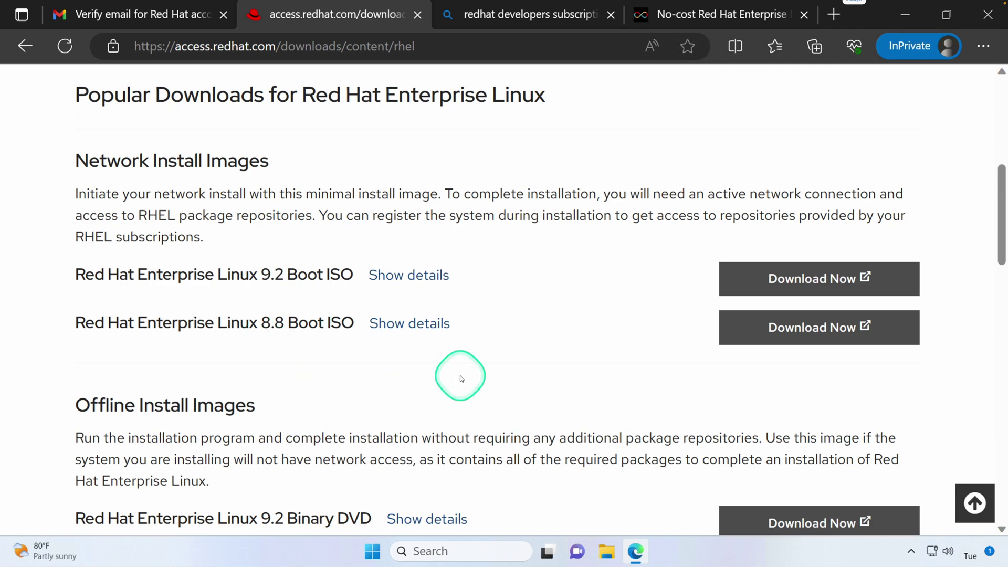
{"action": "scroll", "coordinate": [459, 376], "scroll_direction": "down", "scroll_amount": 2}
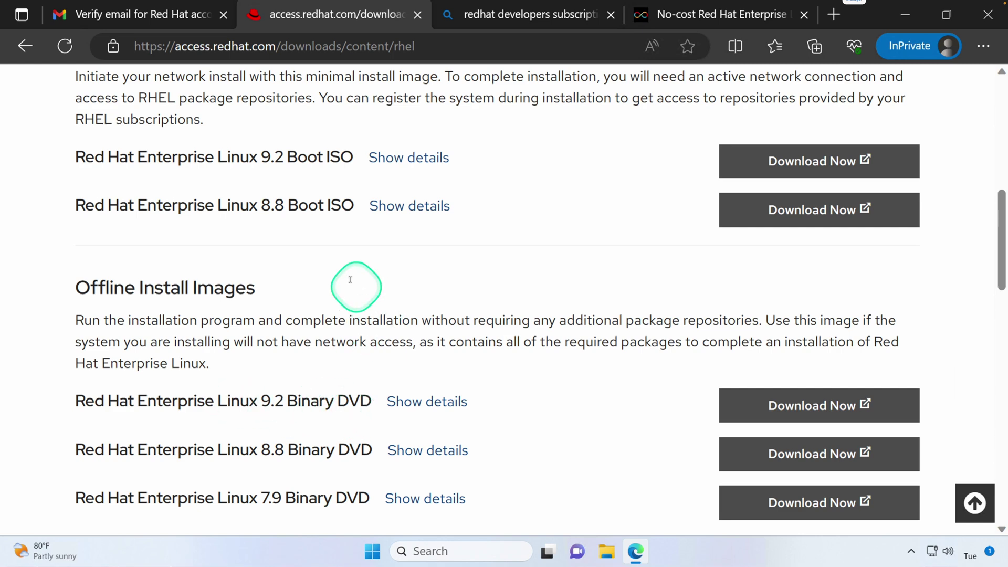
{"action": "scroll", "coordinate": [331, 361], "scroll_direction": "down", "scroll_amount": 2}
{"action": "scroll", "coordinate": [331, 358], "scroll_direction": "down", "scroll_amount": 1}
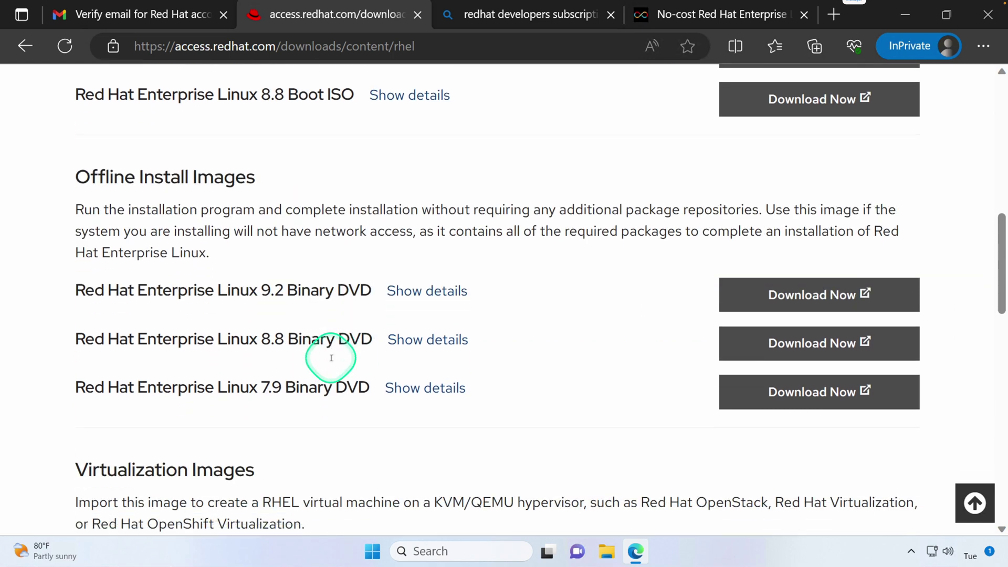
{"action": "scroll", "coordinate": [300, 278], "scroll_direction": "down", "scroll_amount": 5}
{"action": "scroll", "coordinate": [364, 207], "scroll_direction": "down", "scroll_amount": 2}
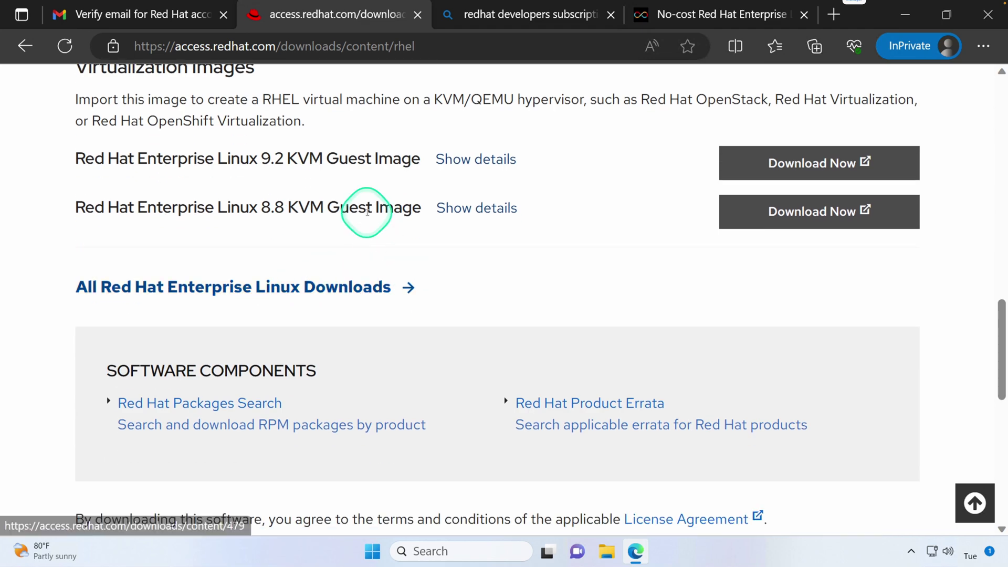
{"action": "scroll", "coordinate": [364, 218], "scroll_direction": "up", "scroll_amount": 1}
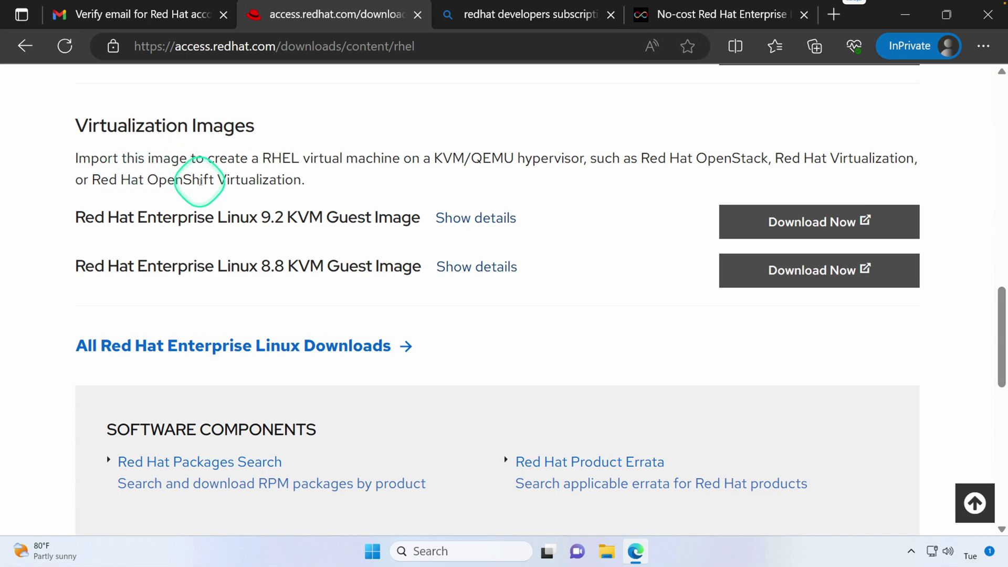
{"action": "scroll", "coordinate": [517, 306], "scroll_direction": "down", "scroll_amount": 1}
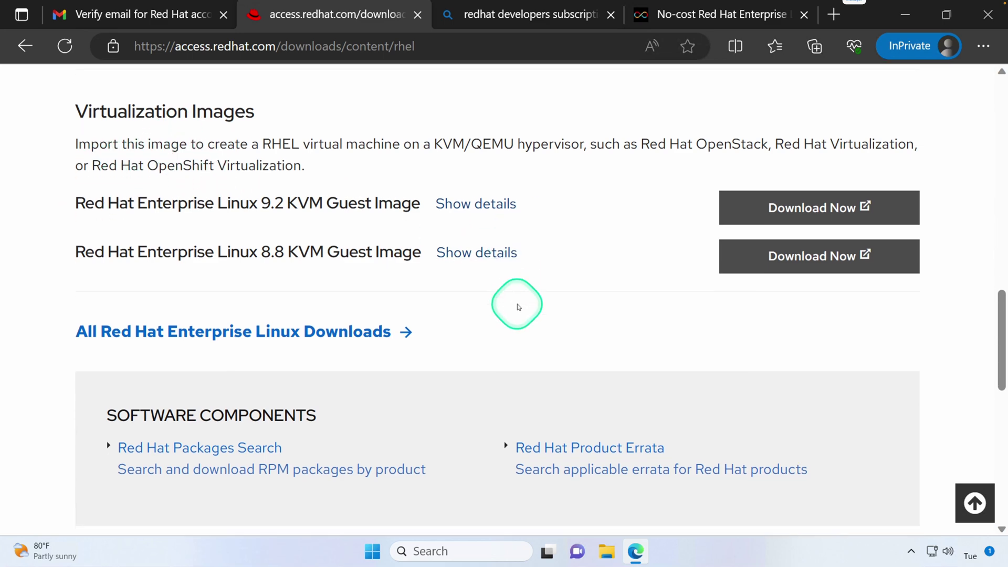
{"action": "scroll", "coordinate": [518, 307], "scroll_direction": "up", "scroll_amount": 10}
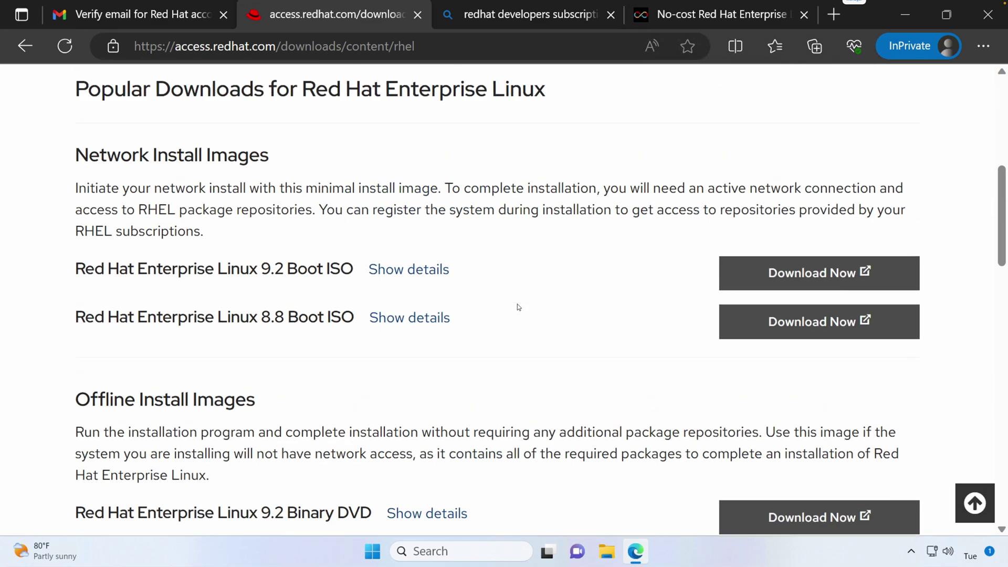
{"action": "scroll", "coordinate": [518, 307], "scroll_direction": "up", "scroll_amount": 2}
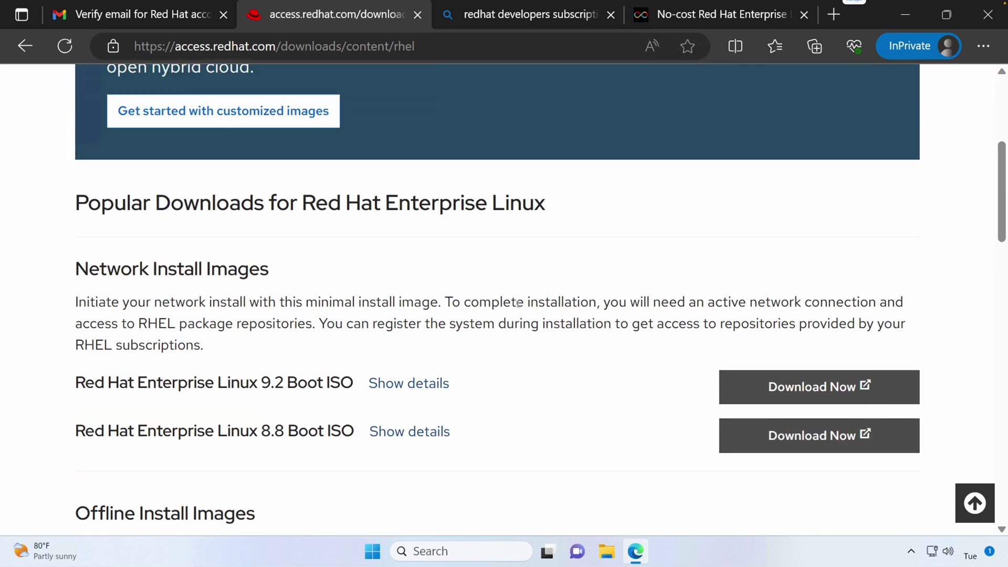